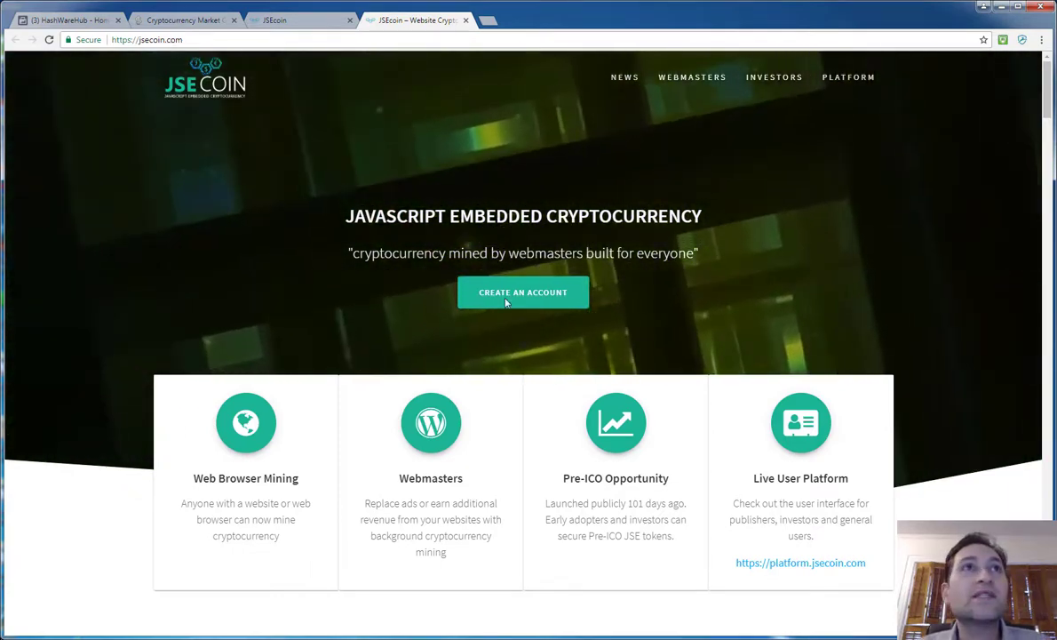
pyautogui.scroll(-3, 802, 385)
pyautogui.scroll(-2, 786, 385)
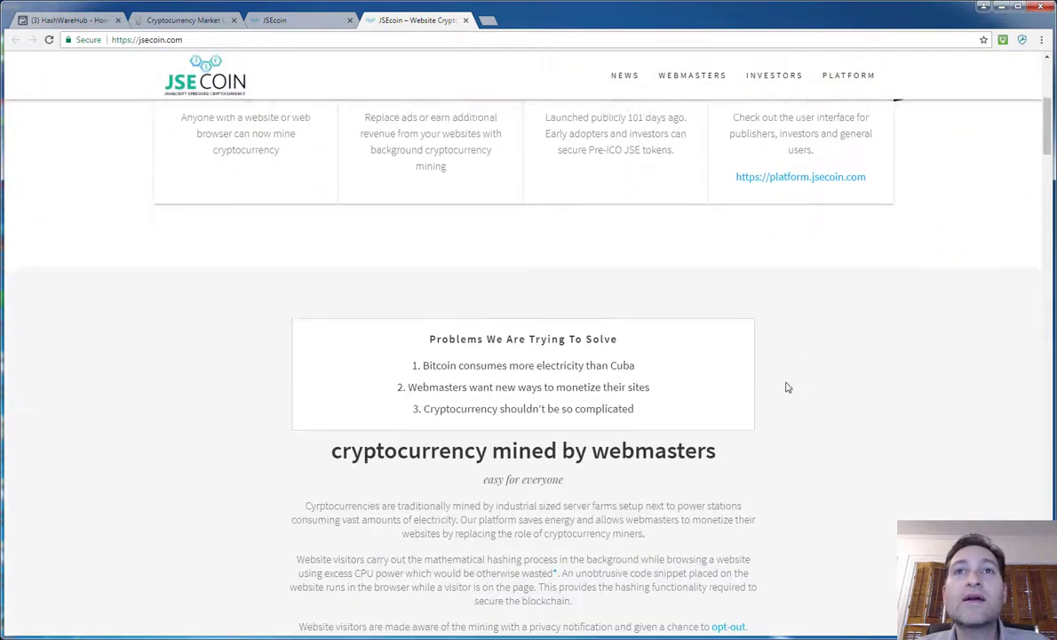
pyautogui.scroll(4, 786, 385)
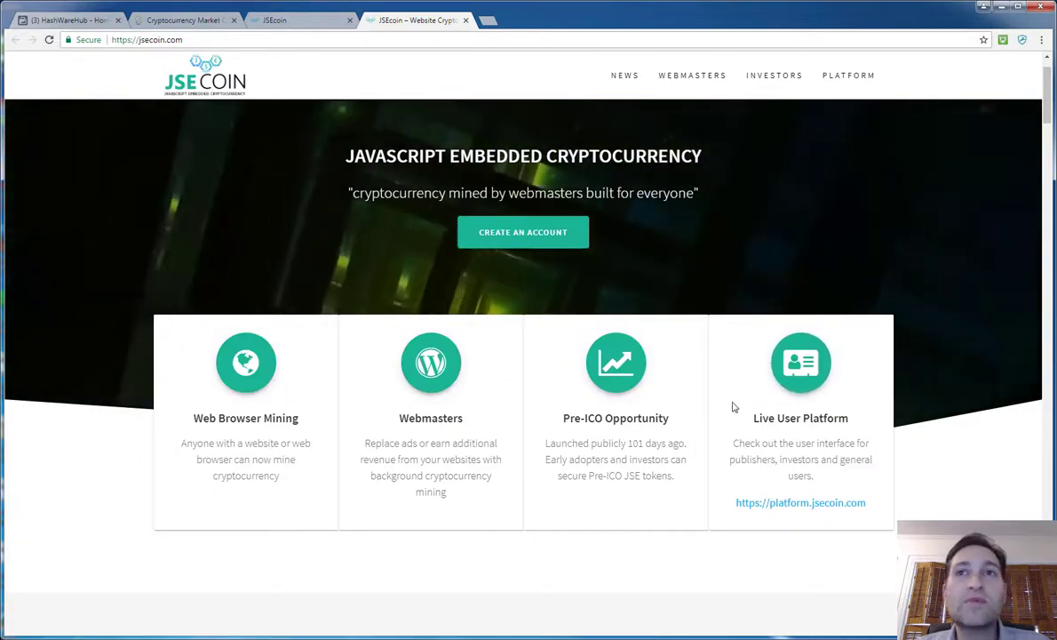
pyautogui.scroll(-3, 734, 406)
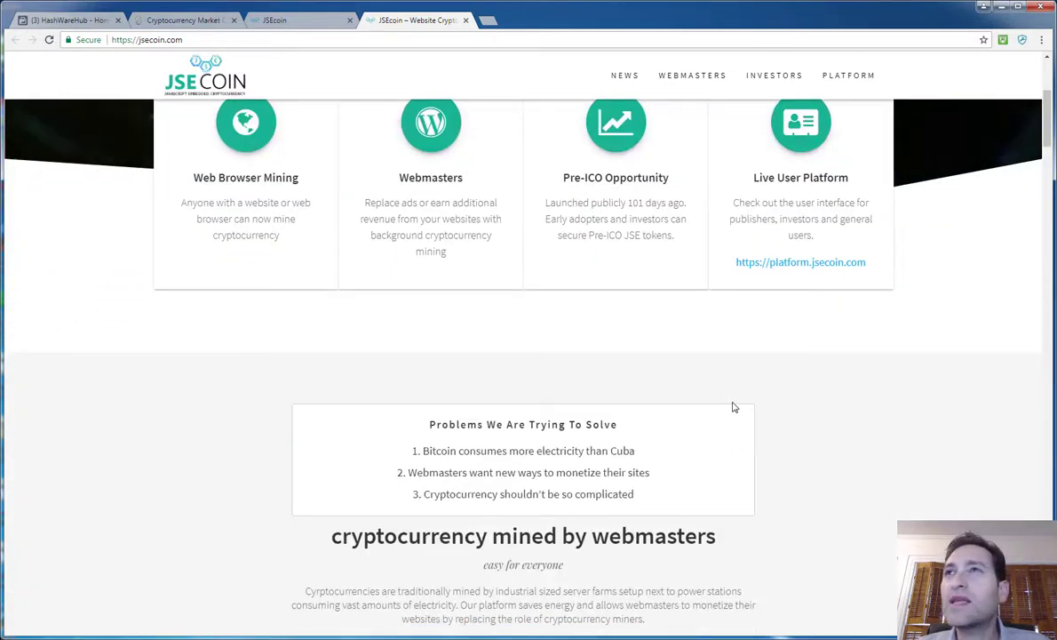
pyautogui.scroll(-2, 734, 407)
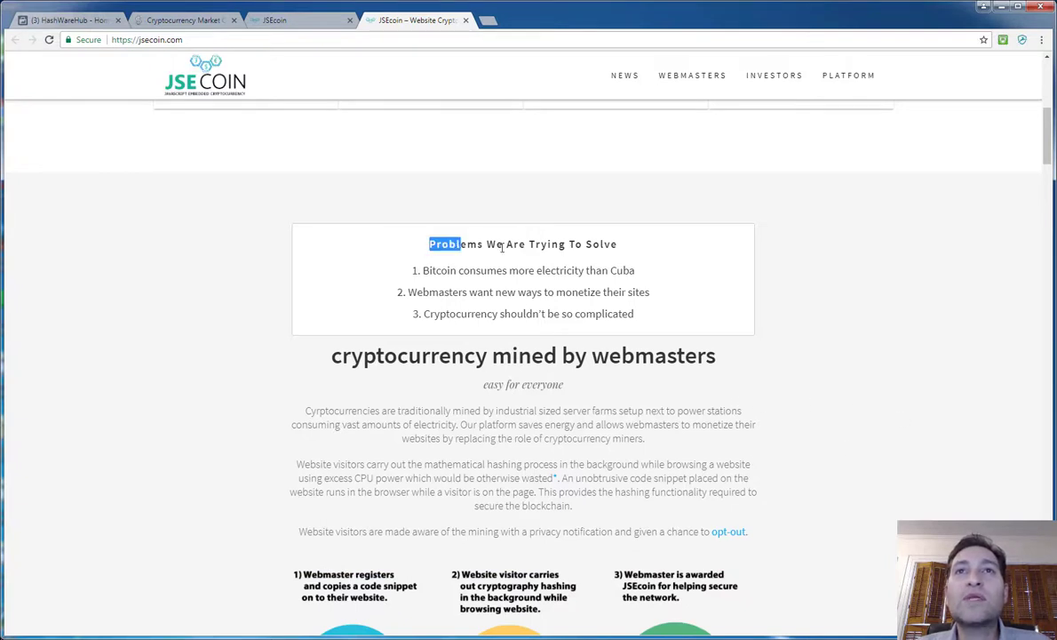
pyautogui.click(932, 338)
pyautogui.scroll(-2, 933, 340)
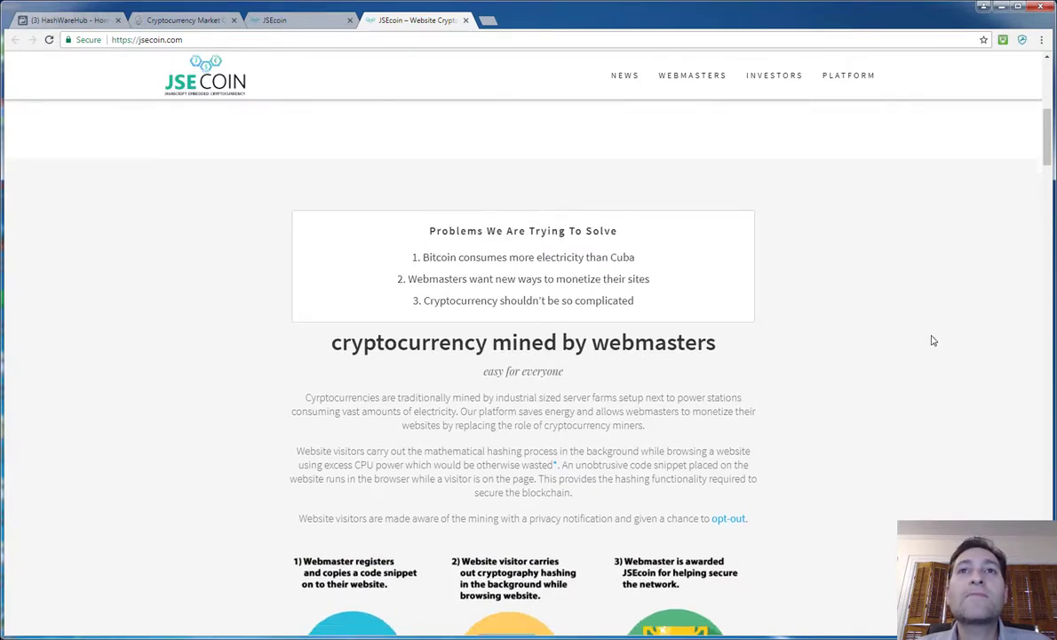
pyautogui.scroll(-4, 932, 341)
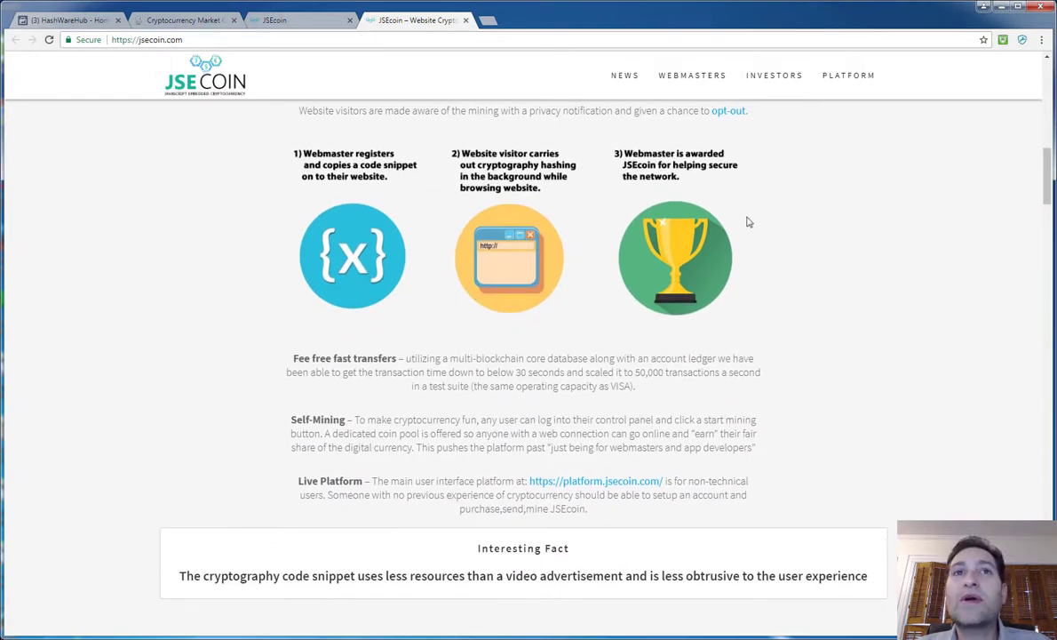
pyautogui.scroll(-5, 770, 323)
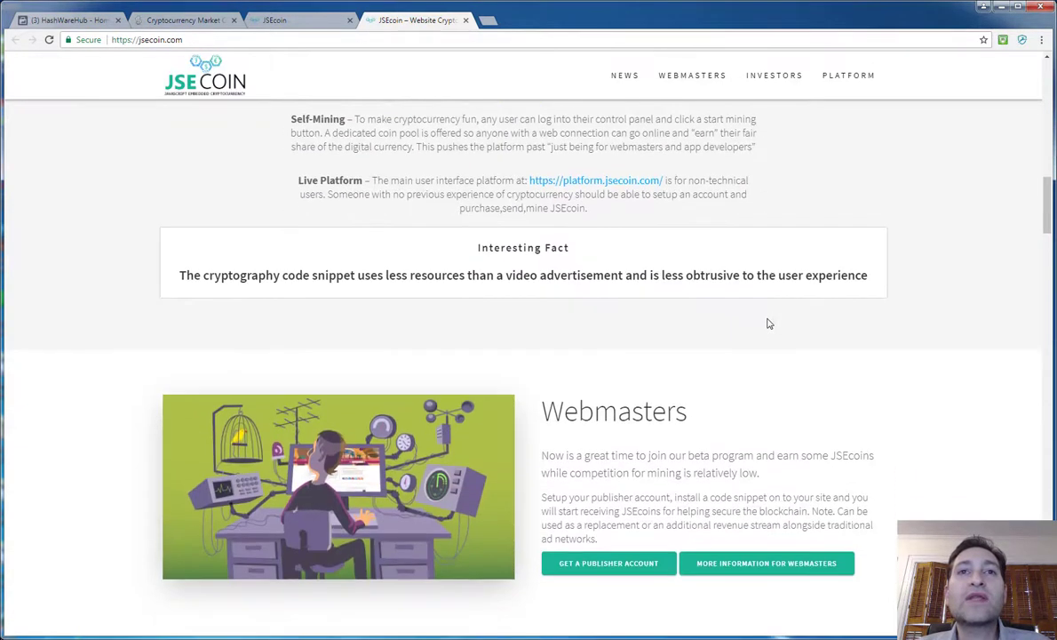
pyautogui.scroll(-5, 486, 380)
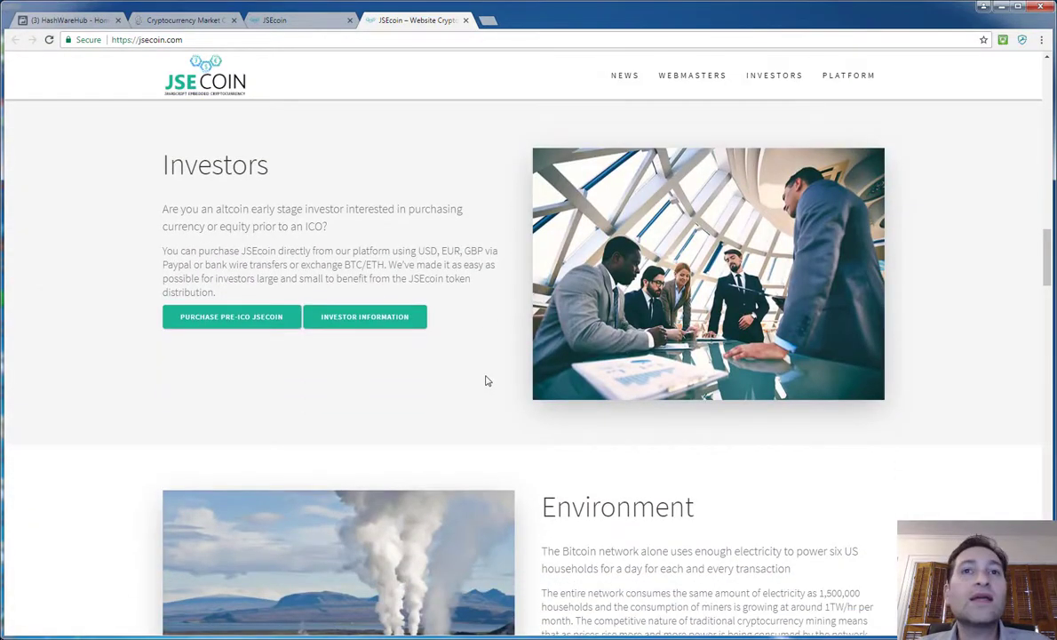
pyautogui.scroll(-2, 486, 380)
pyautogui.scroll(-9, 486, 380)
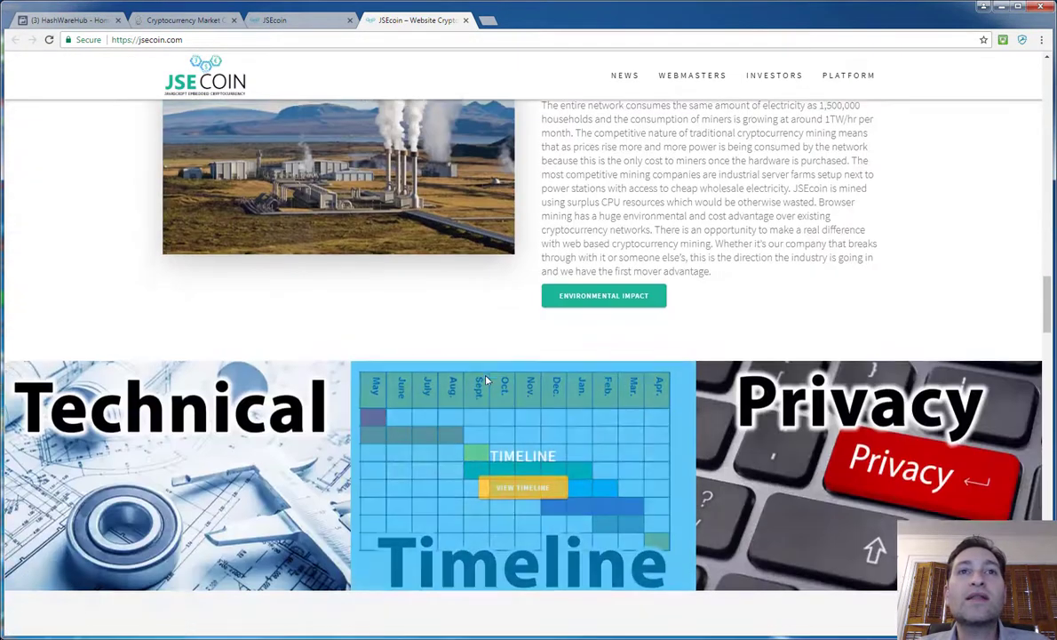
pyautogui.scroll(-3, 487, 380)
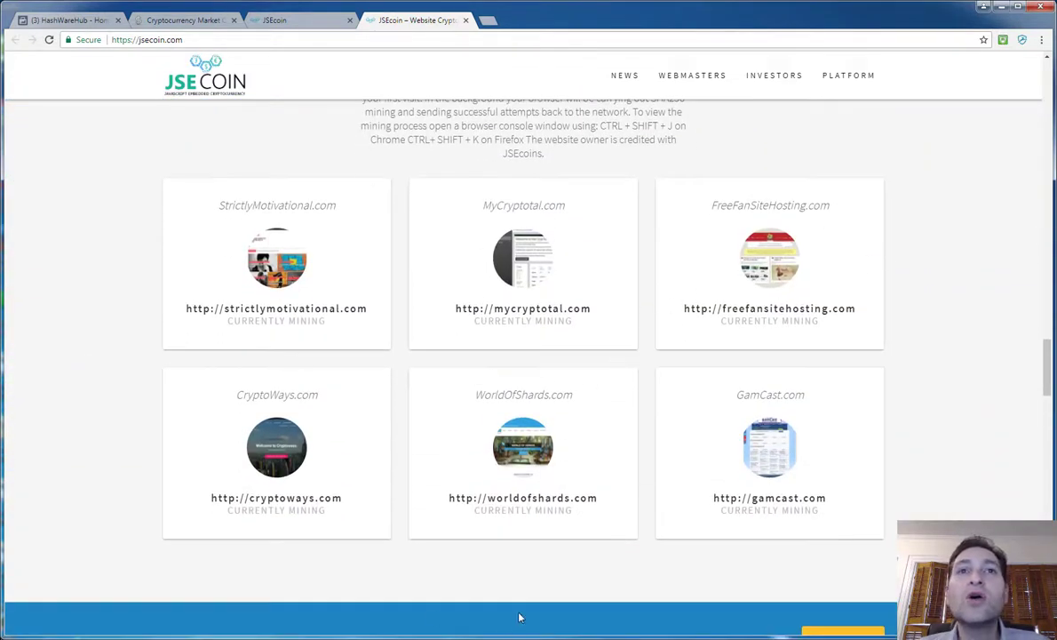
pyautogui.scroll(-4, 515, 334)
pyautogui.scroll(-2, 515, 334)
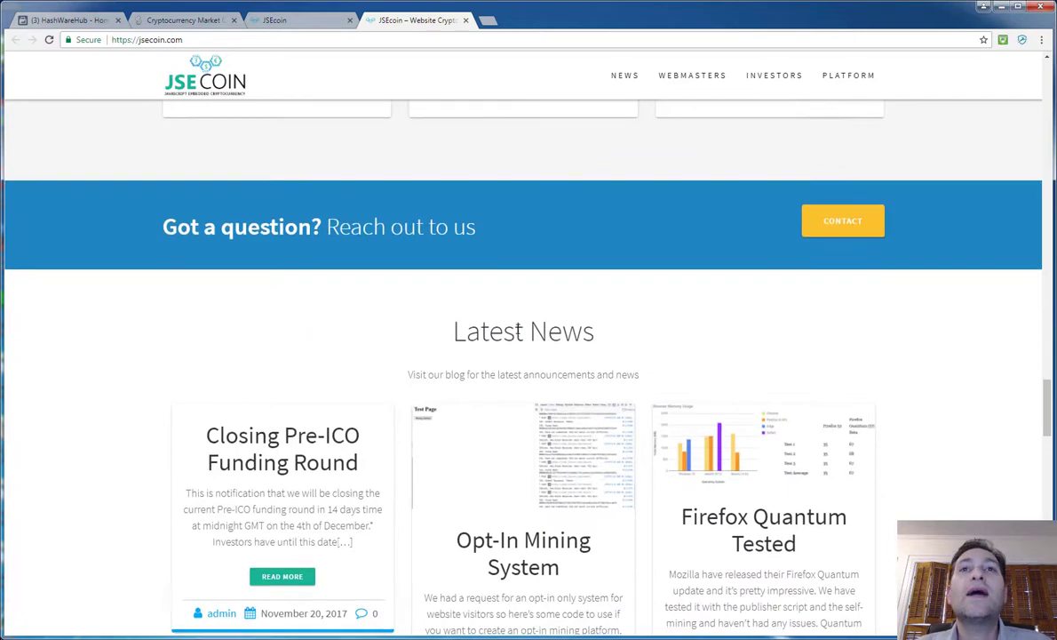
pyautogui.scroll(-2, 622, 355)
pyautogui.scroll(-4, 618, 359)
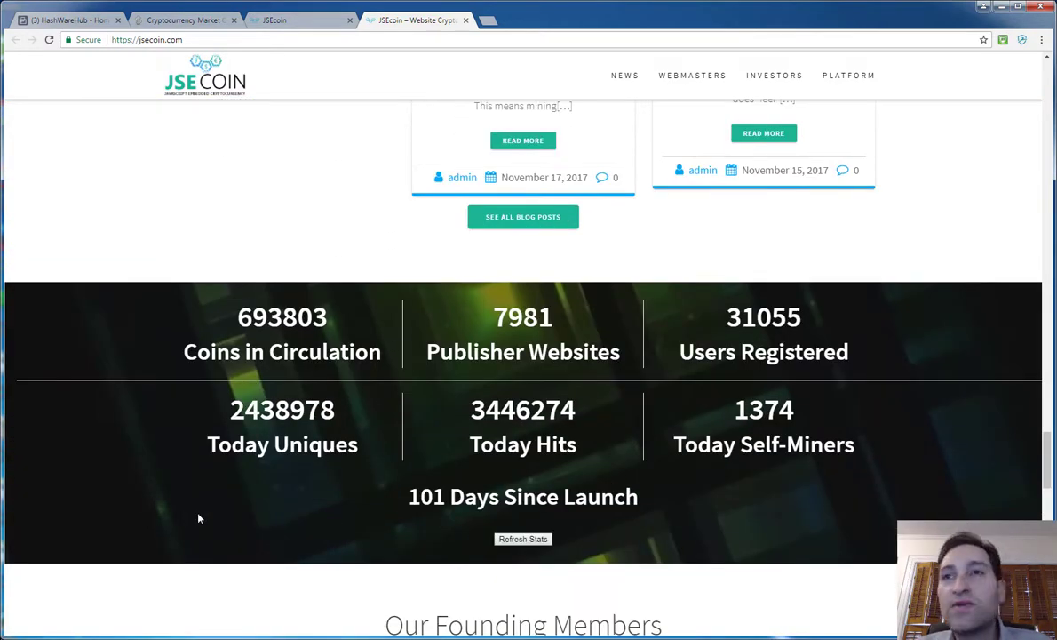
pyautogui.scroll(-3, 748, 492)
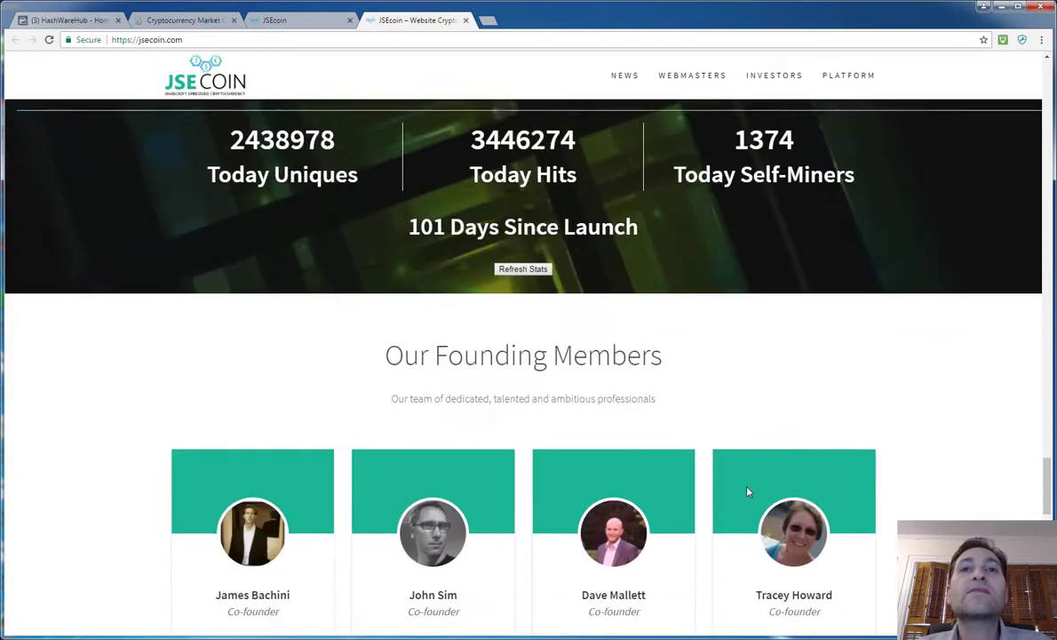
pyautogui.scroll(-2, 748, 491)
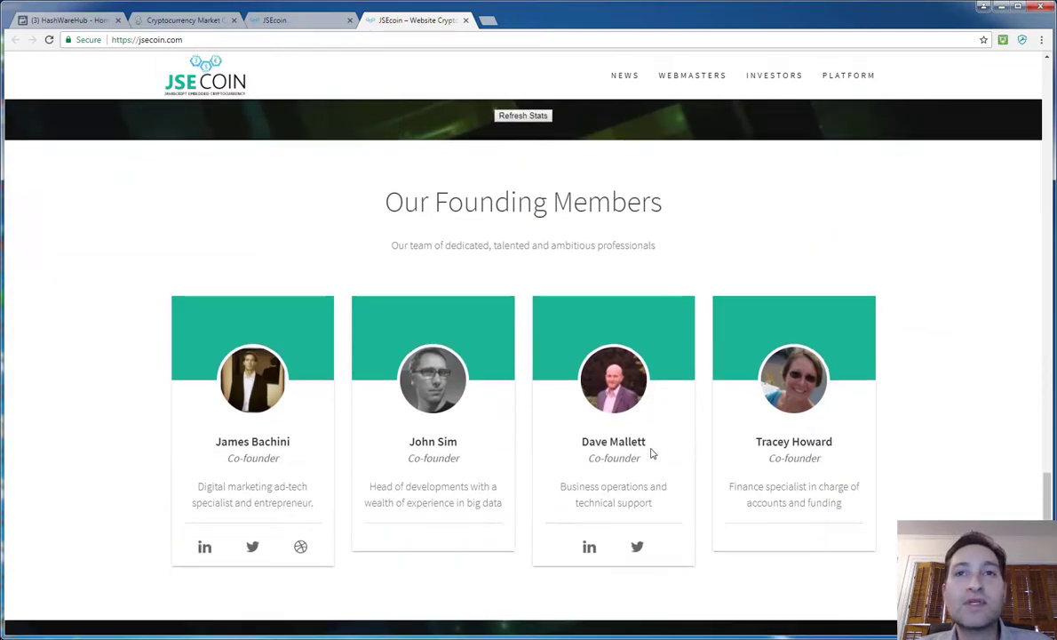
pyautogui.scroll(-2, 652, 453)
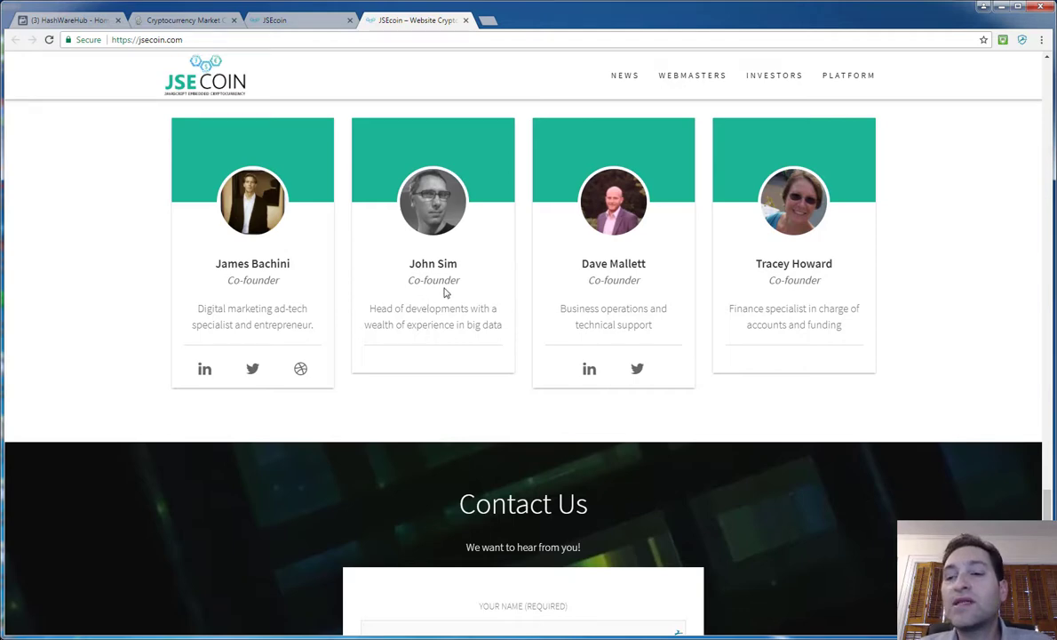
pyautogui.scroll(-4, 446, 292)
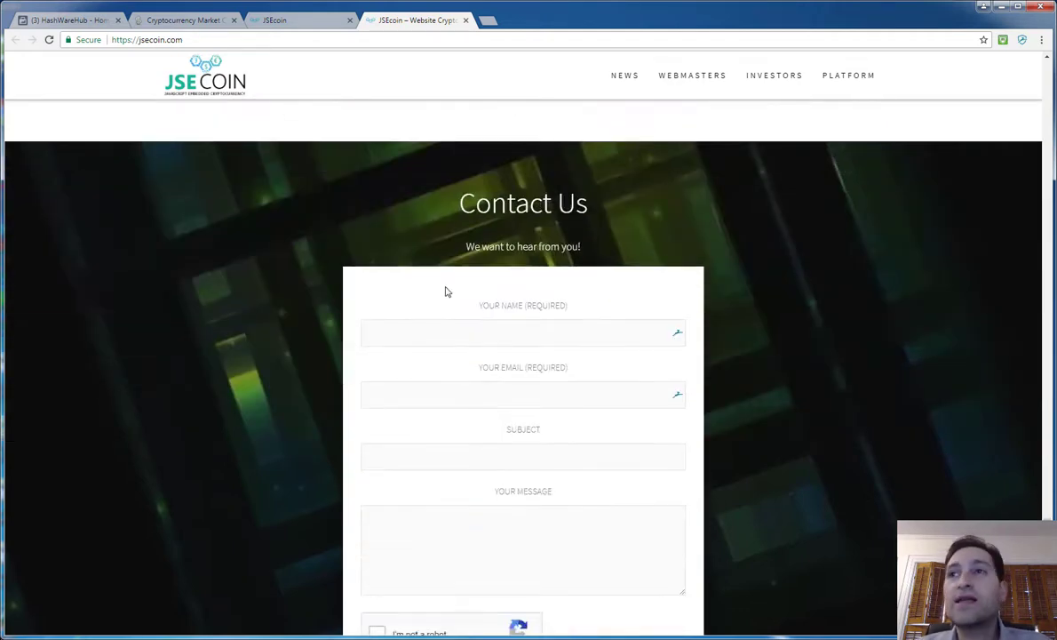
pyautogui.scroll(-5, 447, 291)
pyautogui.scroll(4, 449, 284)
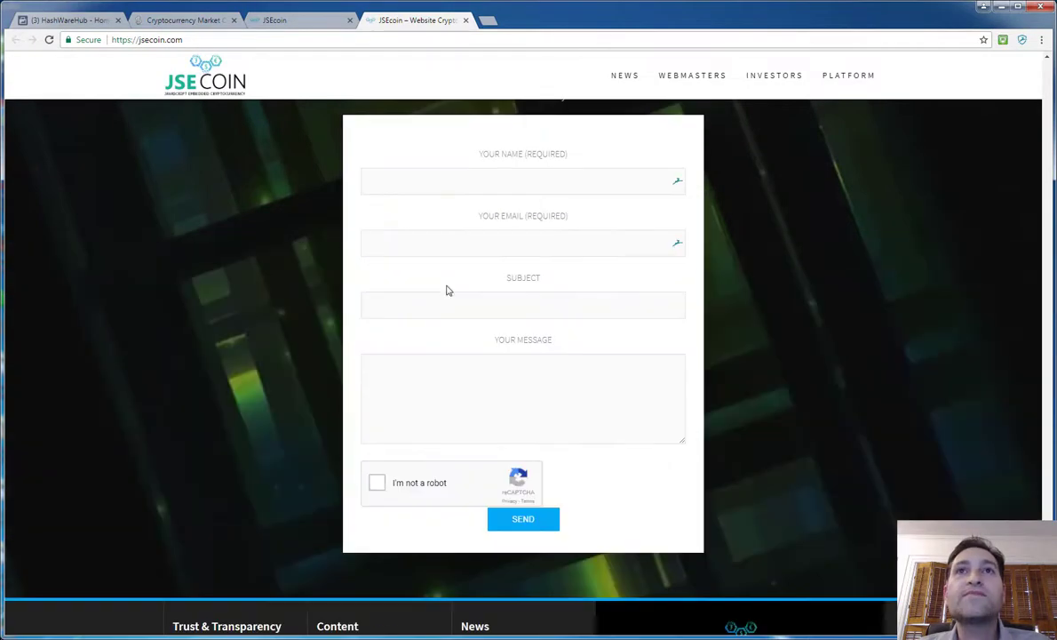
pyautogui.scroll(20, 630, 323)
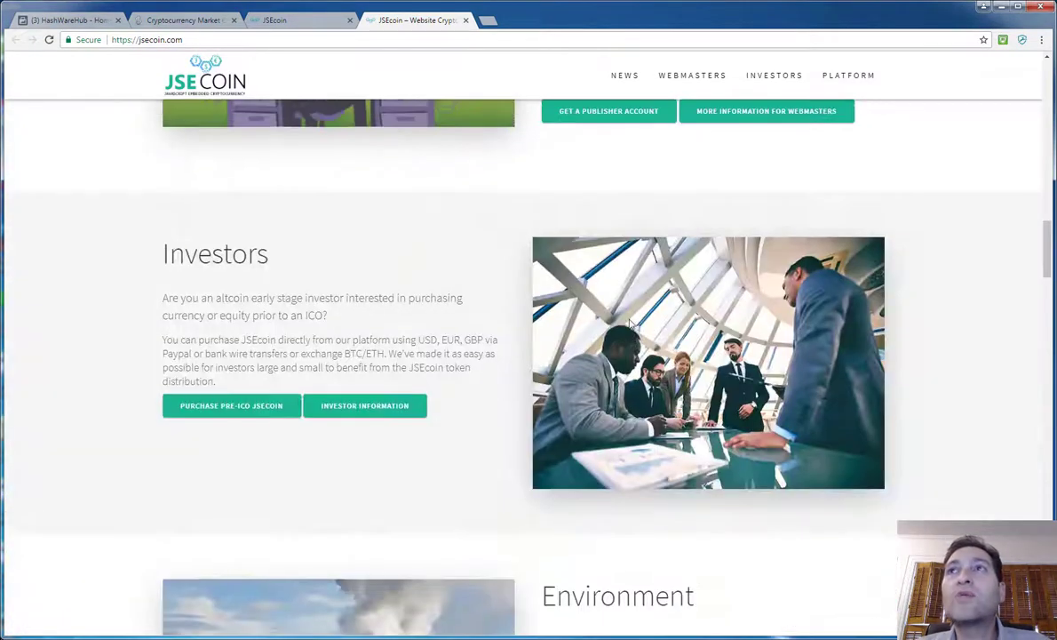
pyautogui.scroll(12, 630, 323)
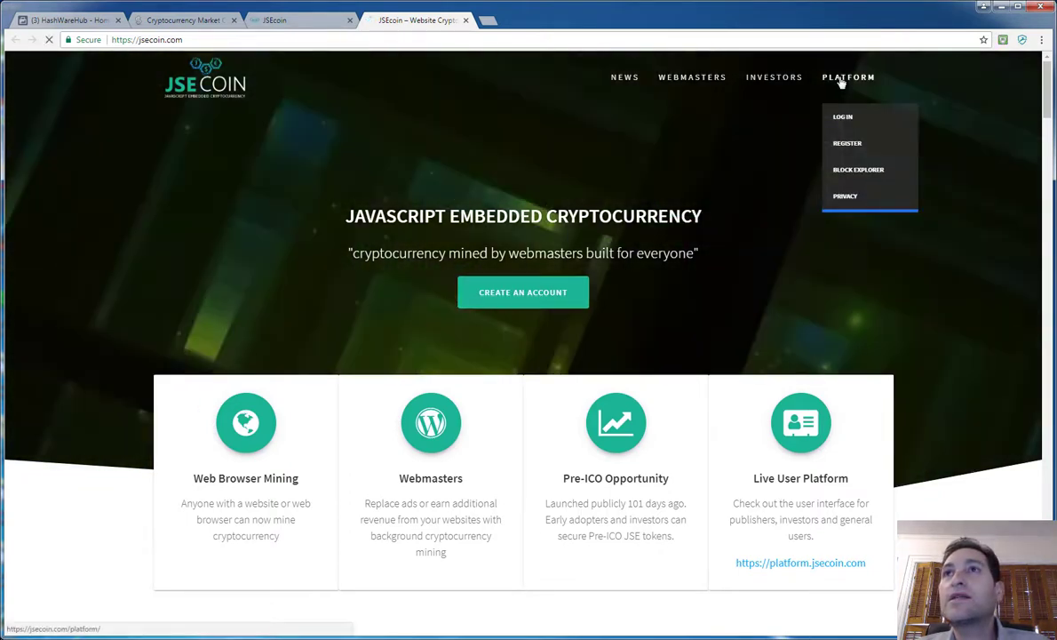
# - Sign in to the JSEcoin platform by entering the six-digit two-factor authentication code
pyautogui.click(841, 80)
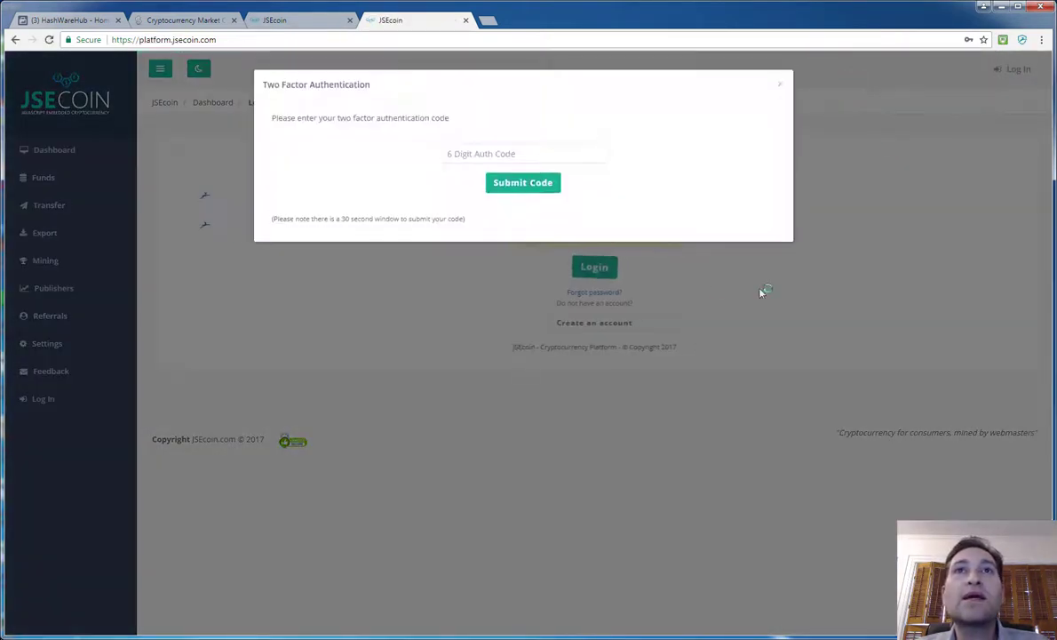
pyautogui.click(502, 152)
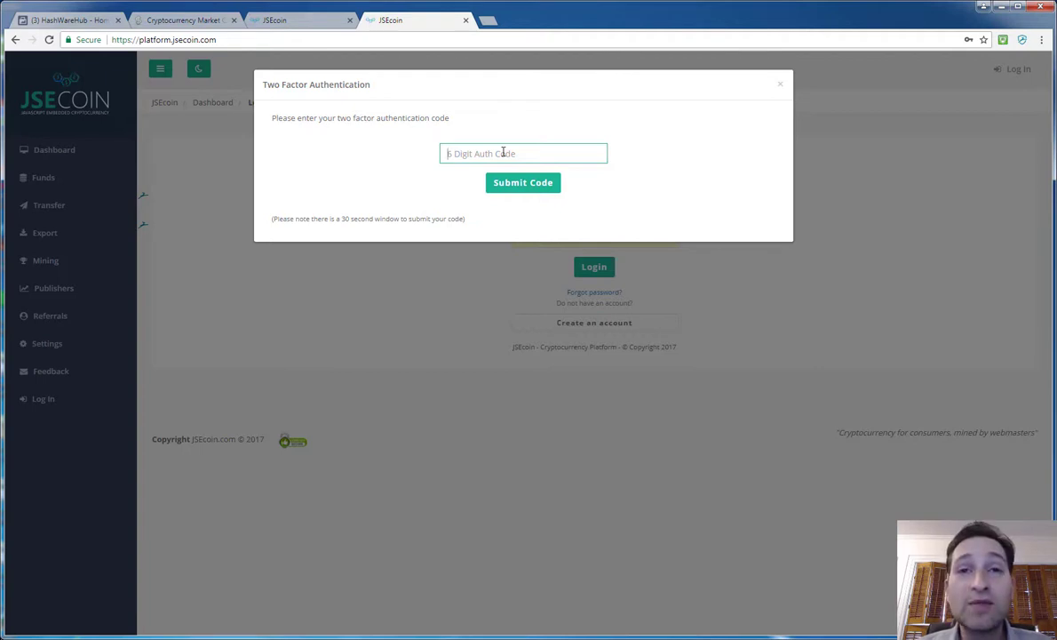
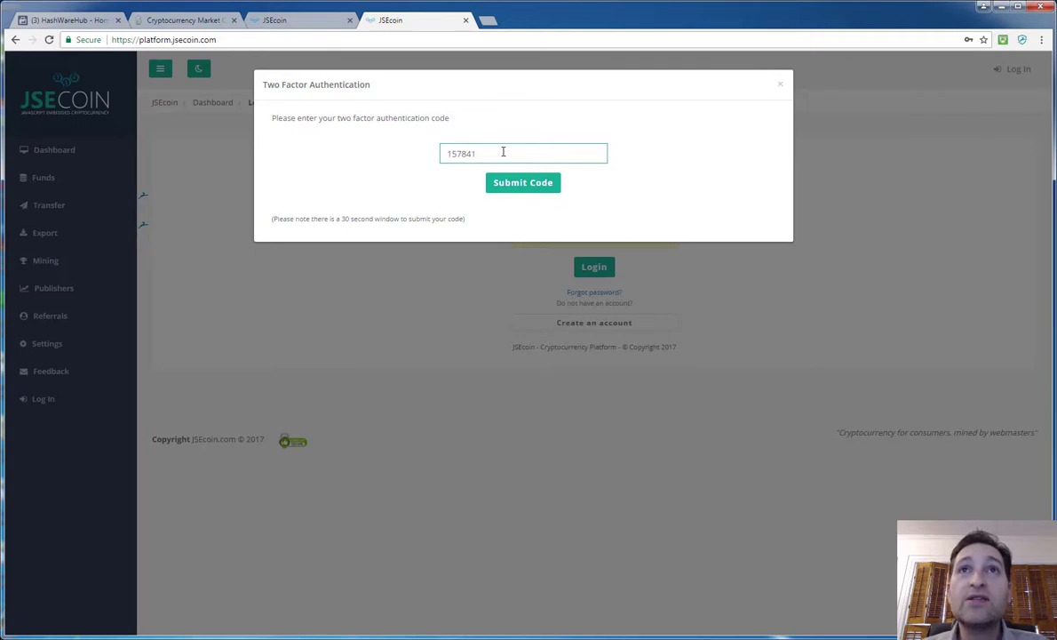
pyautogui.press('Return')
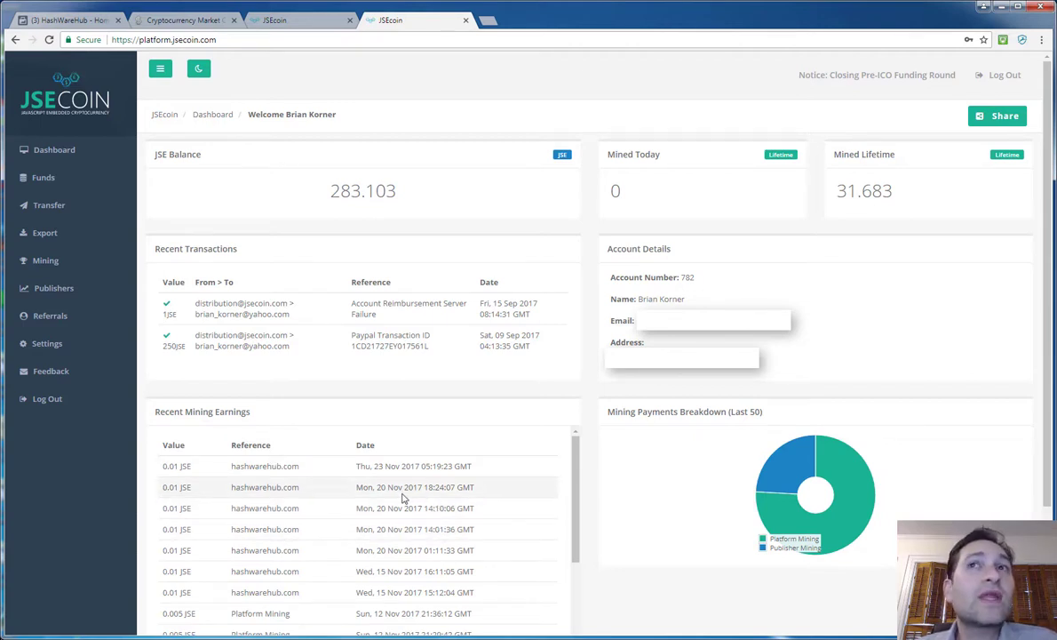
# - Review the dashboard's 283.103 JSE balance and mining earnings, then go to the Funds page
pyautogui.scroll(-1, 406, 497)
pyautogui.scroll(-5, 406, 498)
pyautogui.scroll(5, 406, 497)
pyautogui.click(42, 177)
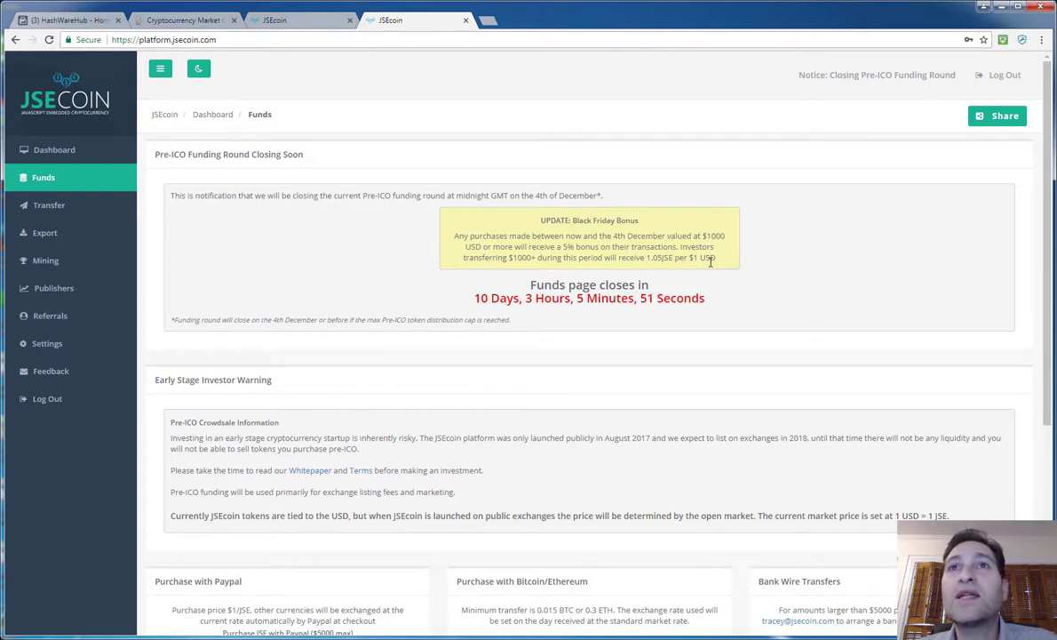
pyautogui.click(568, 251)
pyautogui.doubleClick(568, 250)
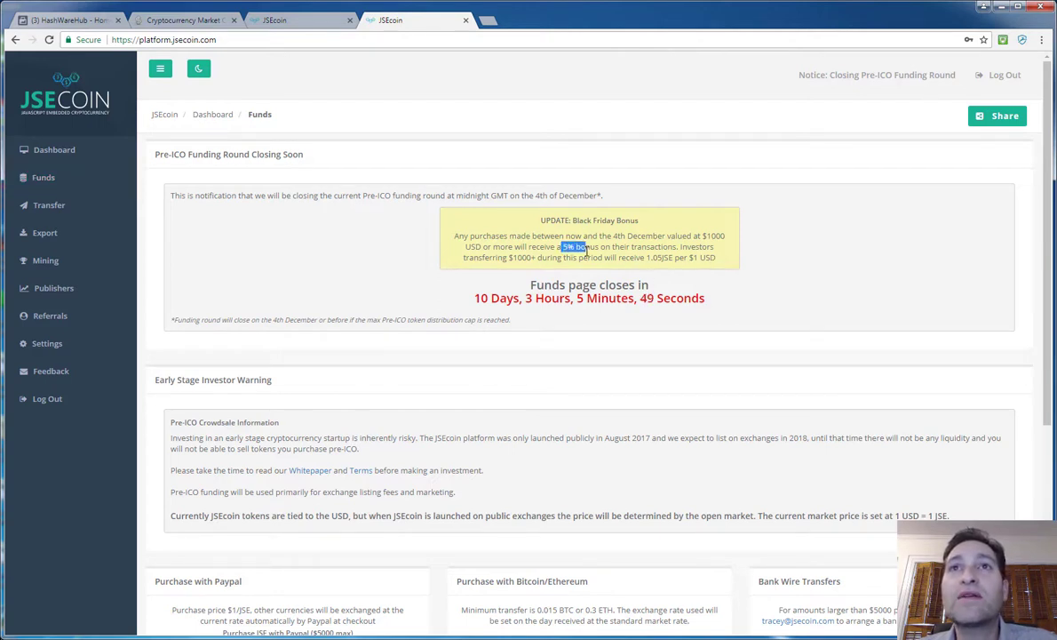
pyautogui.click(869, 297)
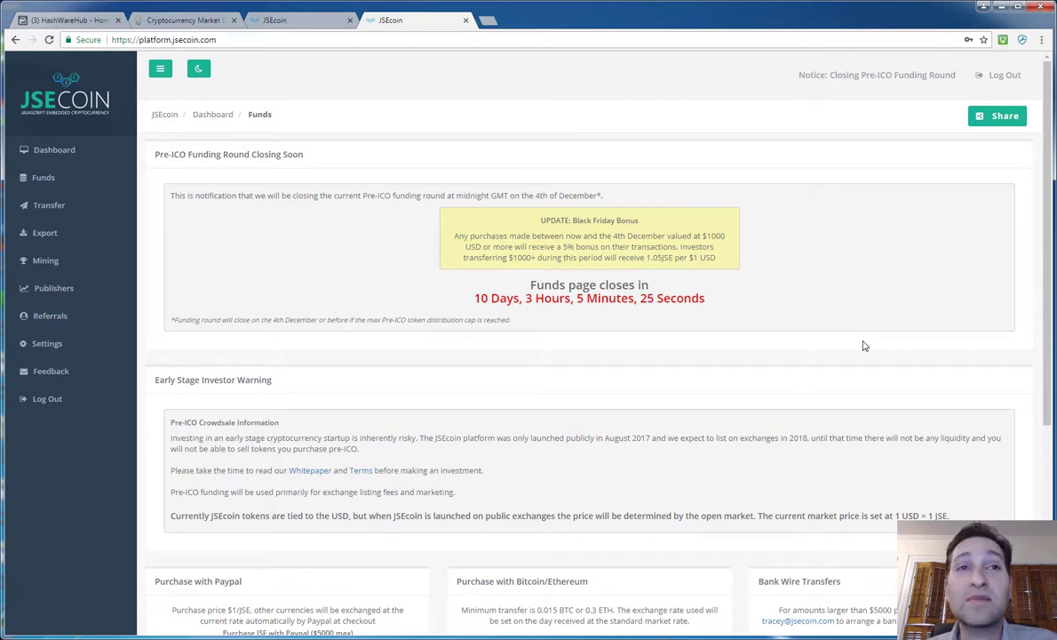
pyautogui.scroll(-2, 863, 346)
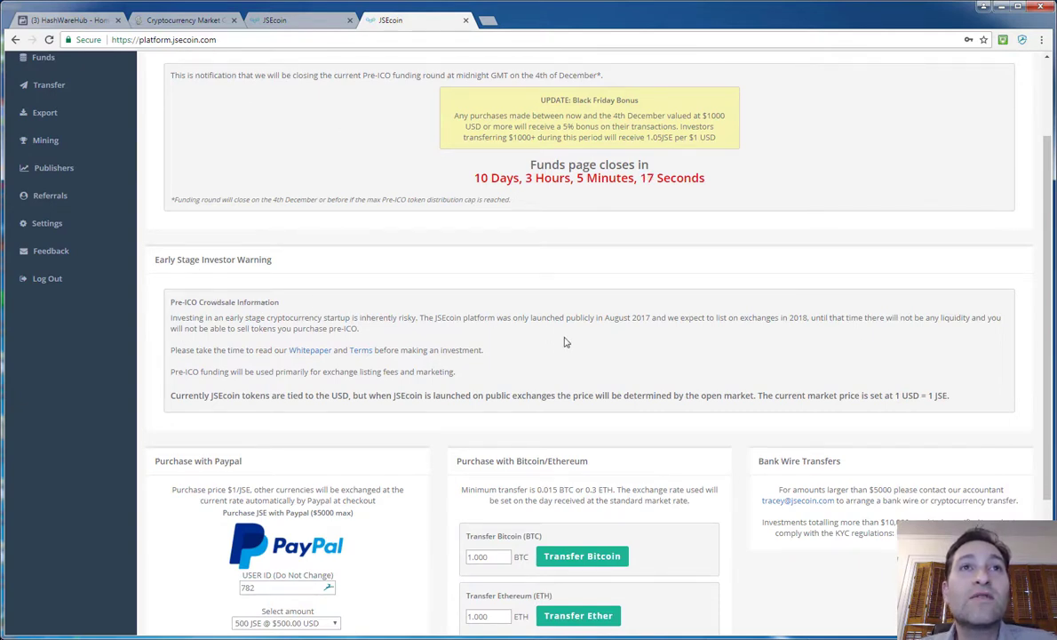
pyautogui.scroll(-1, 397, 340)
pyautogui.scroll(-2, 397, 341)
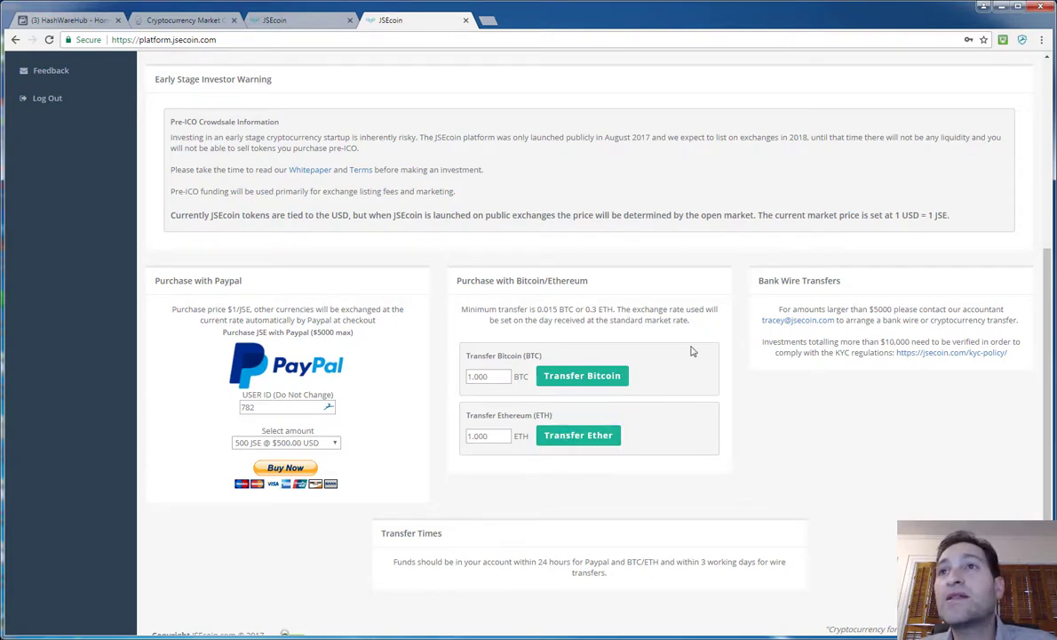
pyautogui.scroll(4, 773, 477)
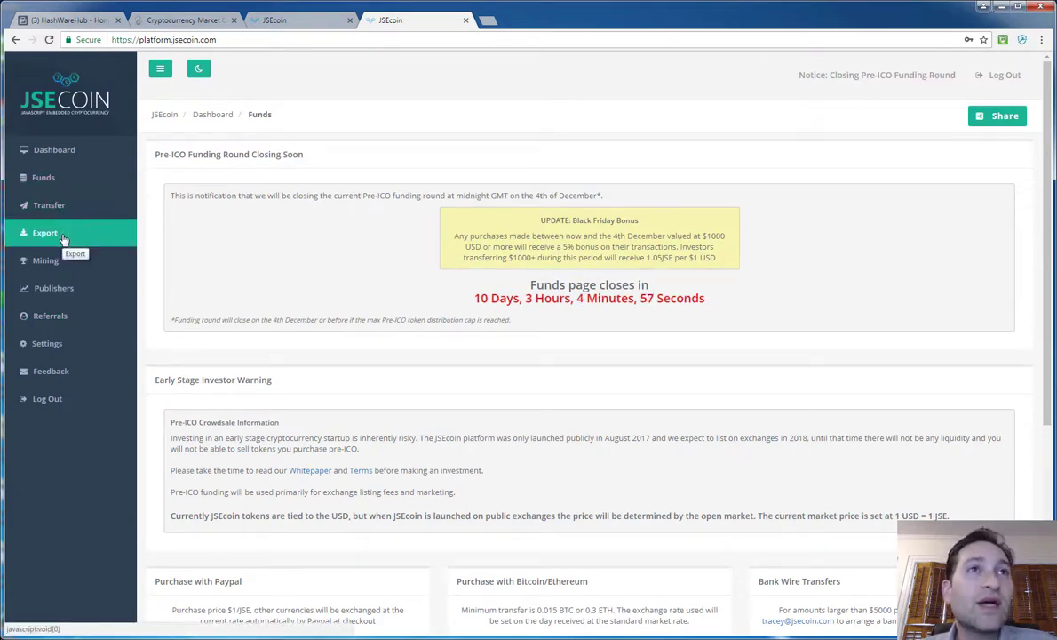
# - Start browser mining from the Mining page so the hash rate begins climbing
pyautogui.click(84, 259)
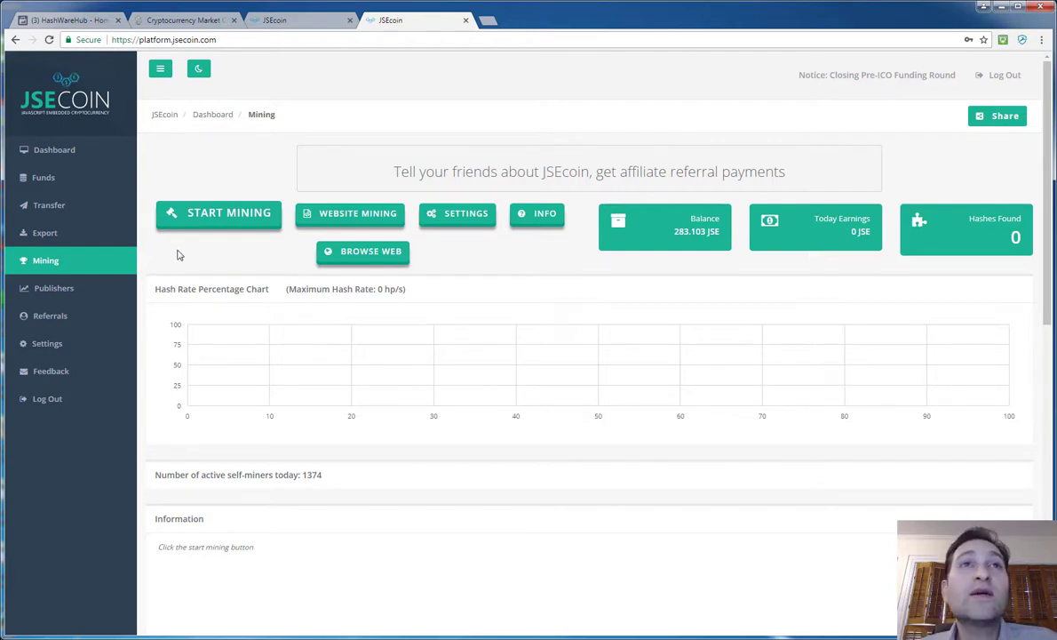
pyautogui.click(204, 224)
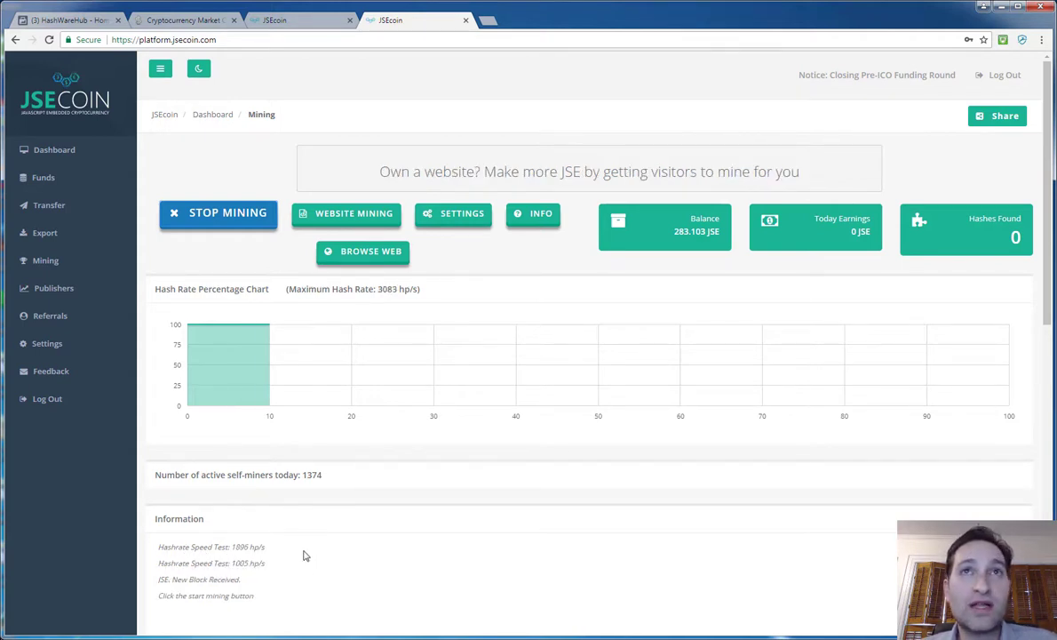
# - Reveal the Hash Rate Acceleration slider, set at level 9, via Mining settings
pyautogui.click(462, 216)
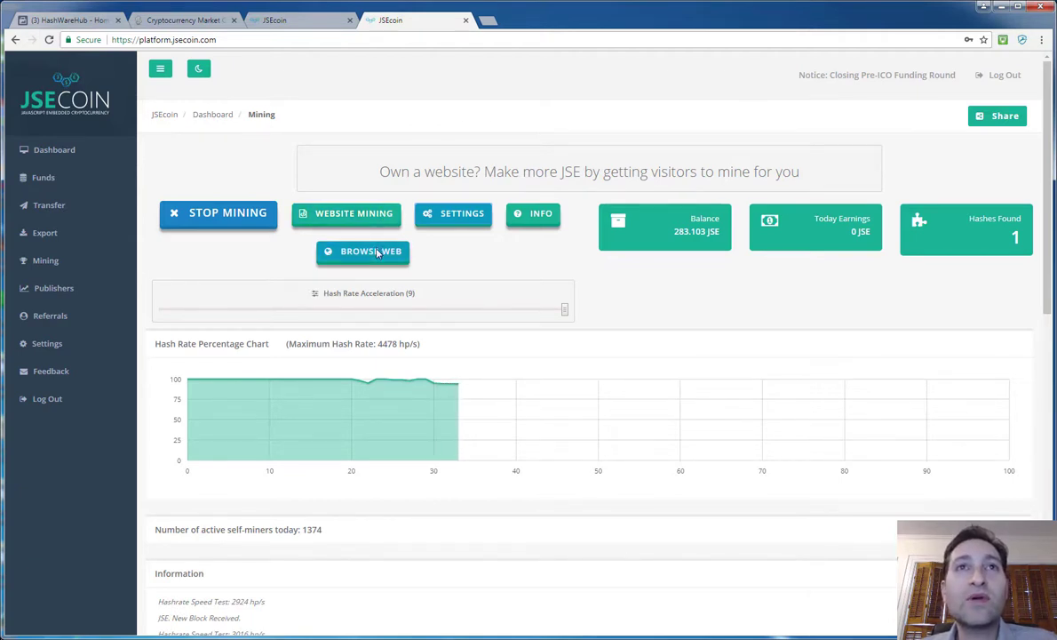
# - Switch to the BROWSE WEB search start page while mining keeps running
pyautogui.click(377, 253)
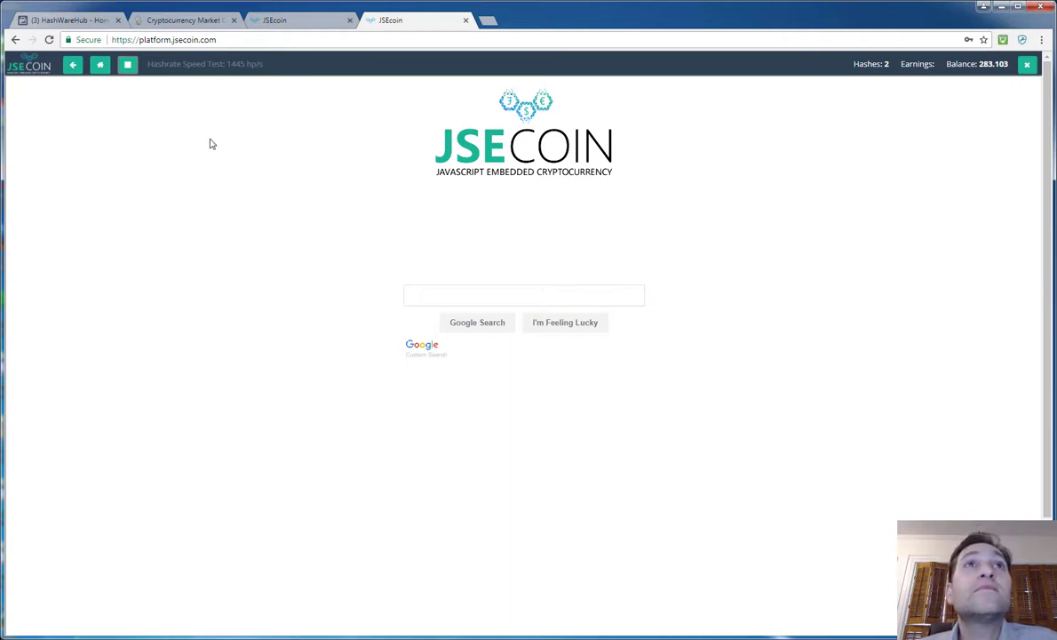
# - Return to the landing page and log back in with saved details and a fresh two-factor code
pyautogui.hotkey('alt', 'Left')
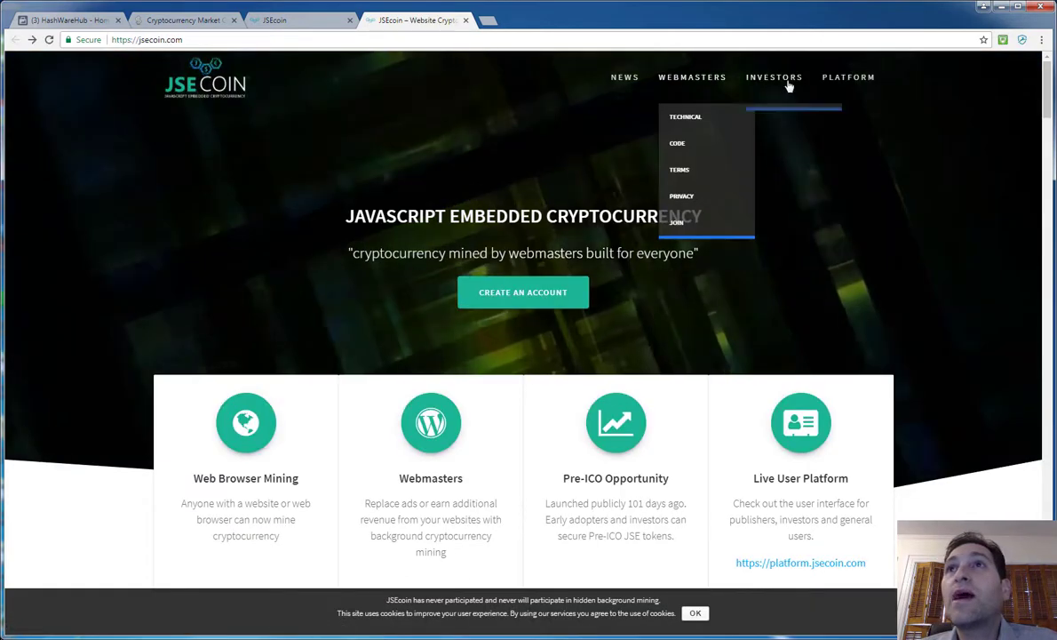
pyautogui.click(835, 86)
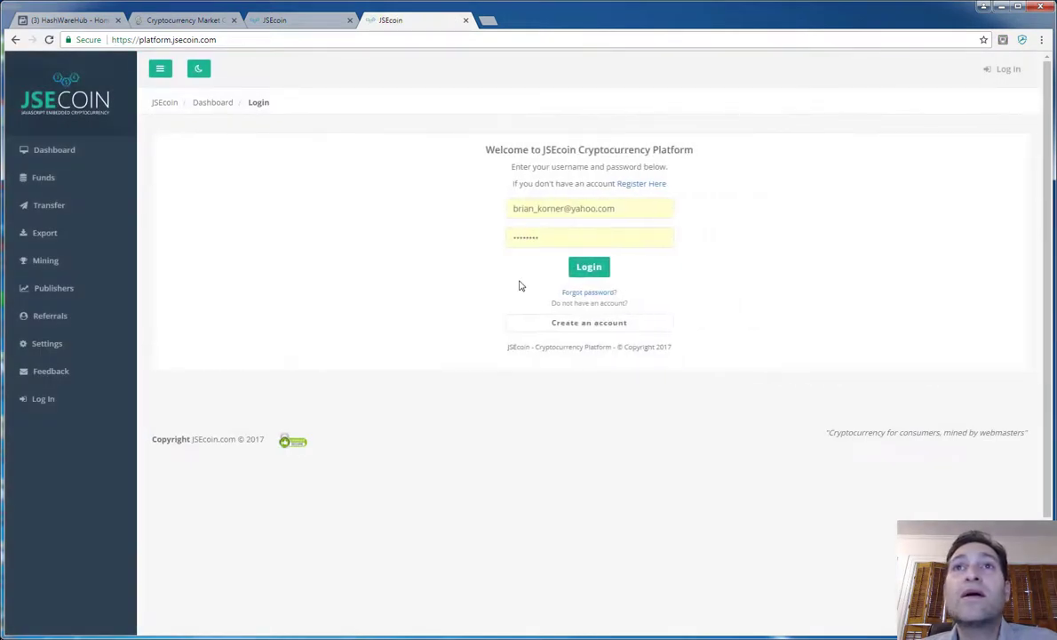
pyautogui.click(588, 268)
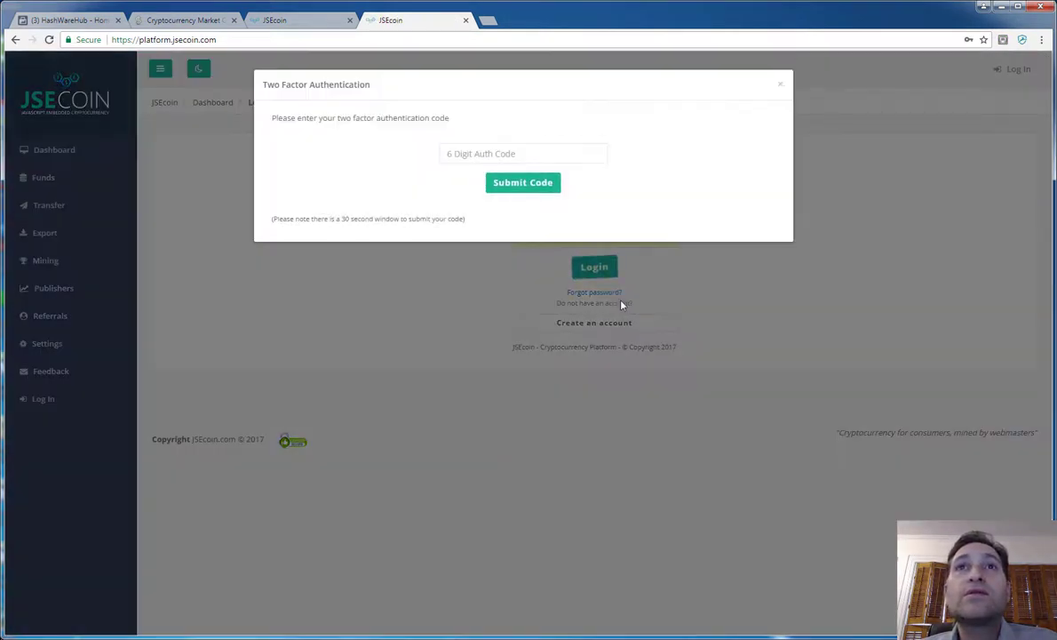
pyautogui.click(451, 149)
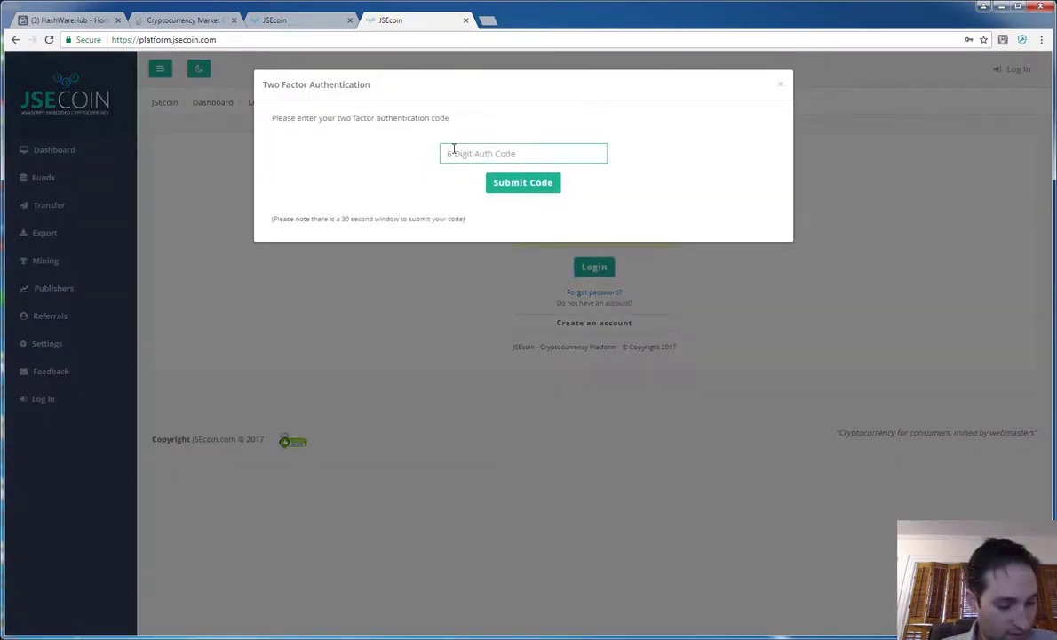
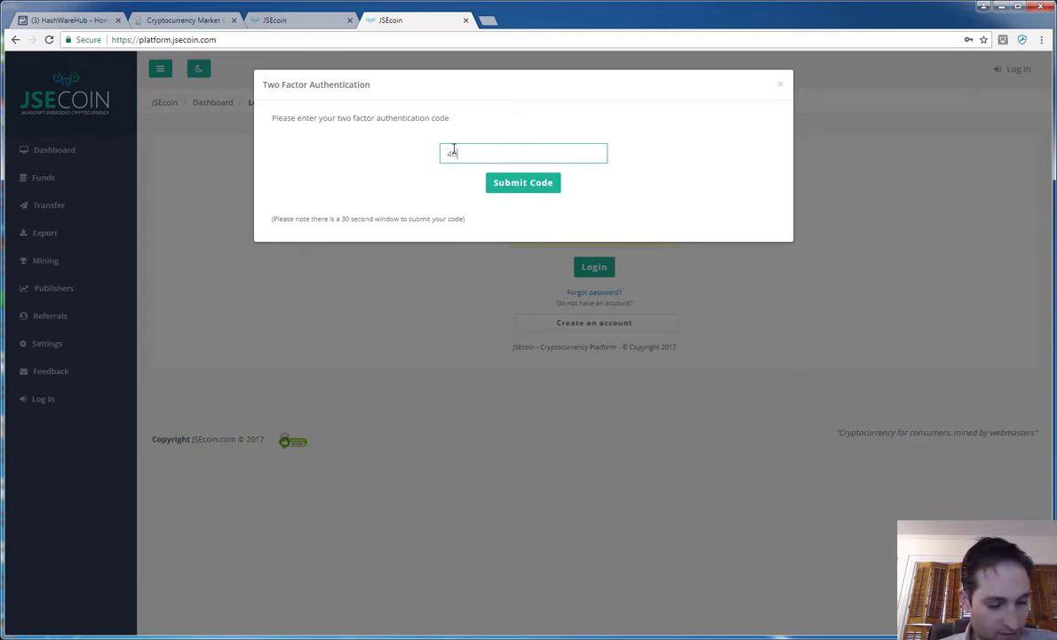
pyautogui.press('Return')
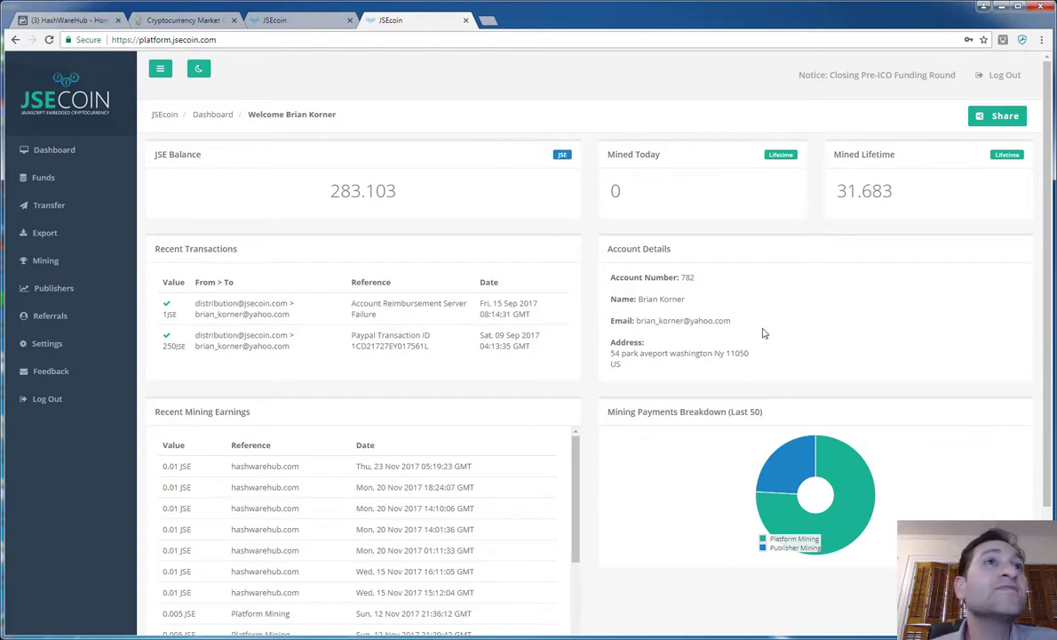
# - Look through the publisher statistics on the Publishers page
pyautogui.click(51, 260)
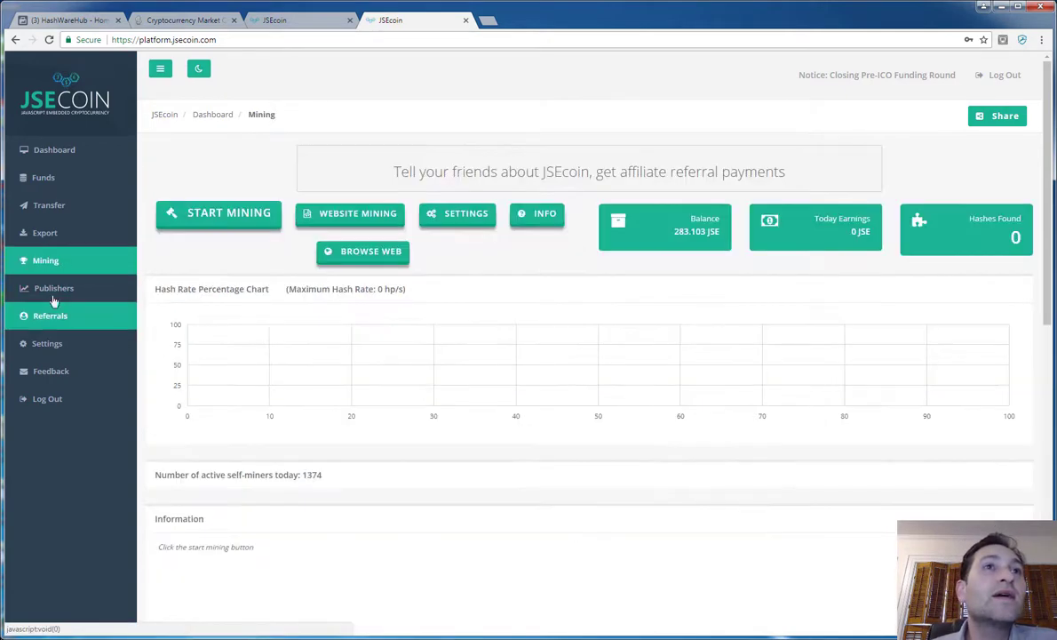
pyautogui.click(57, 289)
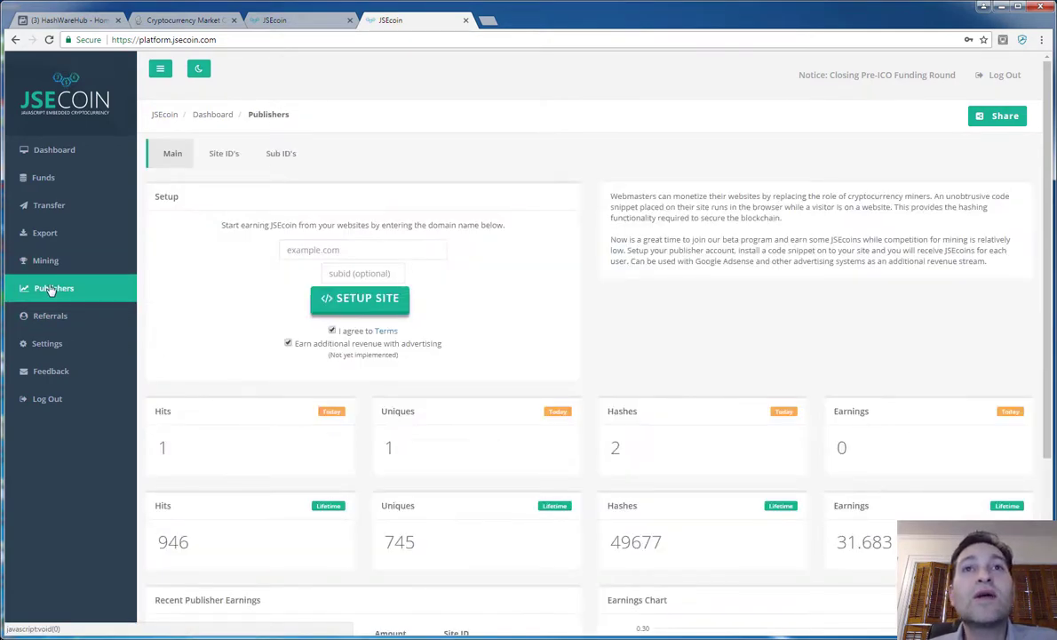
pyautogui.scroll(-3, 622, 318)
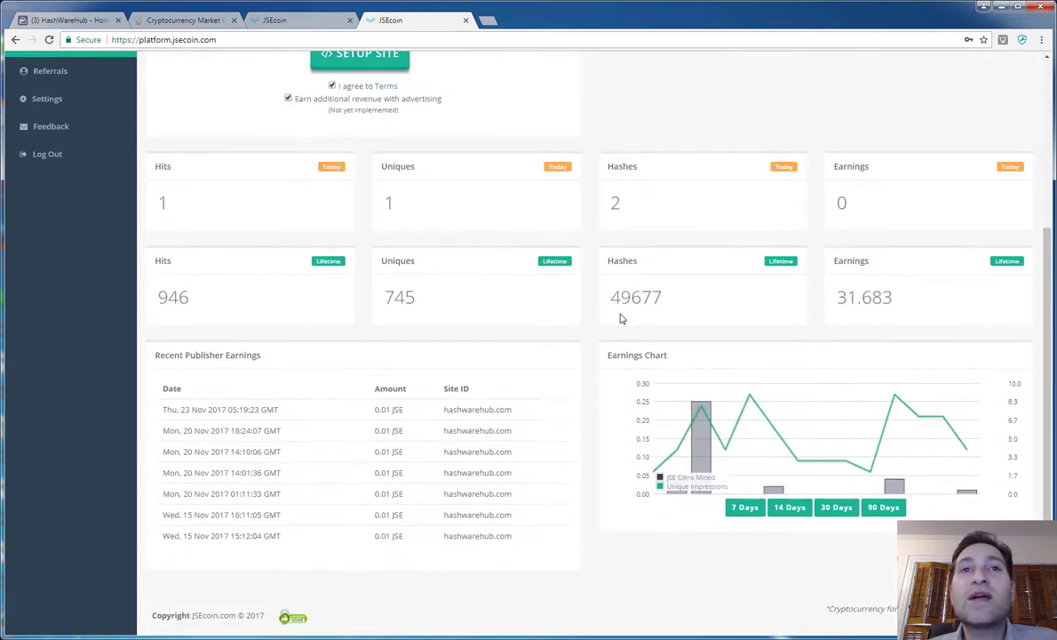
pyautogui.scroll(2, 620, 318)
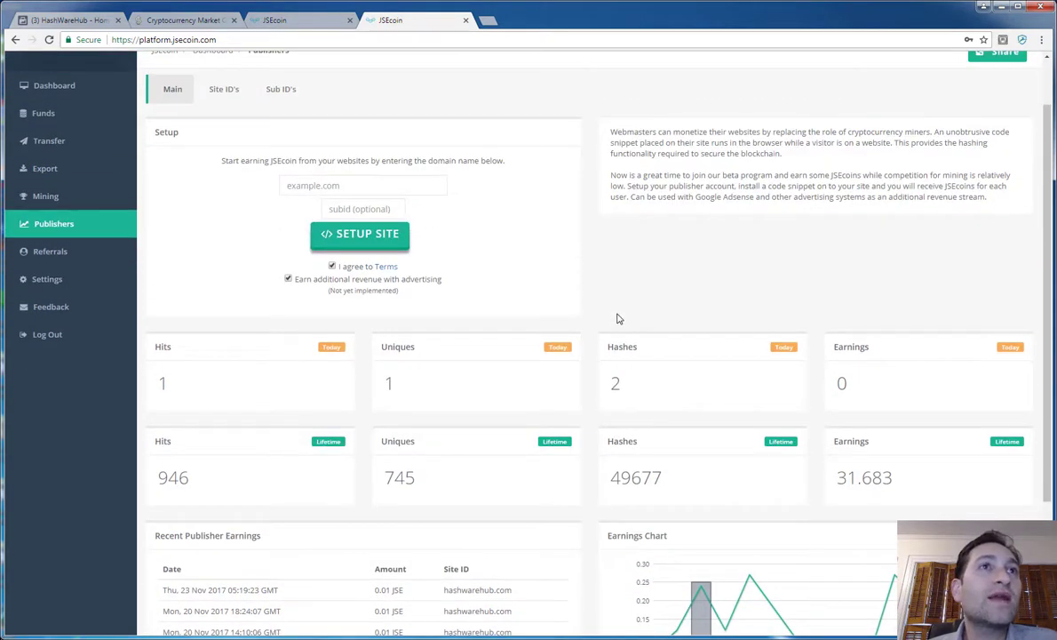
pyautogui.scroll(1, 619, 319)
# - Check the Referrals and Settings pages, ending on the dashboard at 283.103 JSE
pyautogui.click(61, 316)
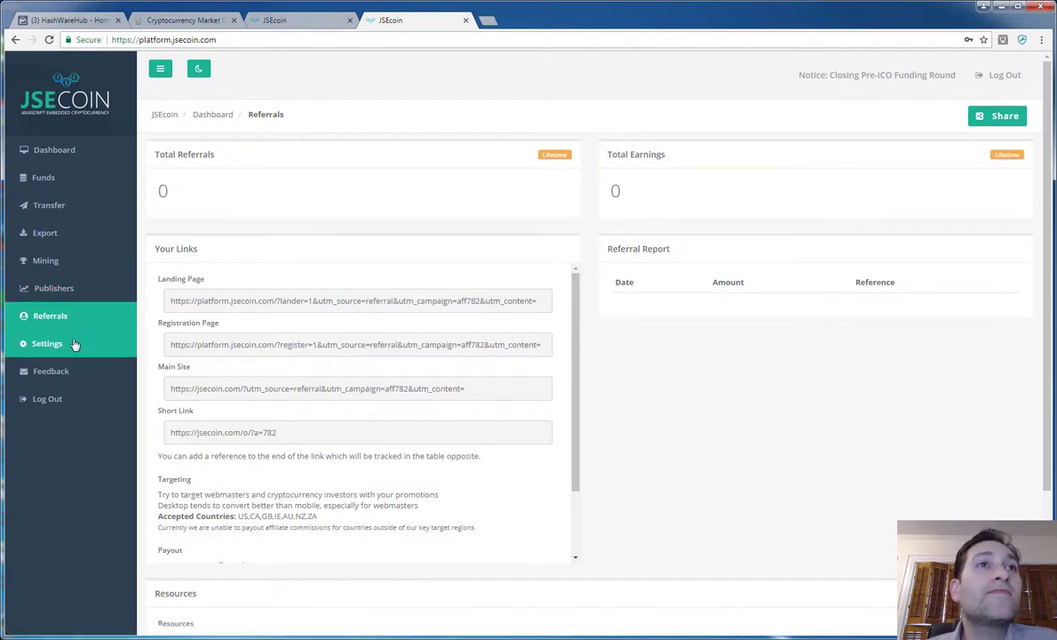
pyautogui.click(49, 343)
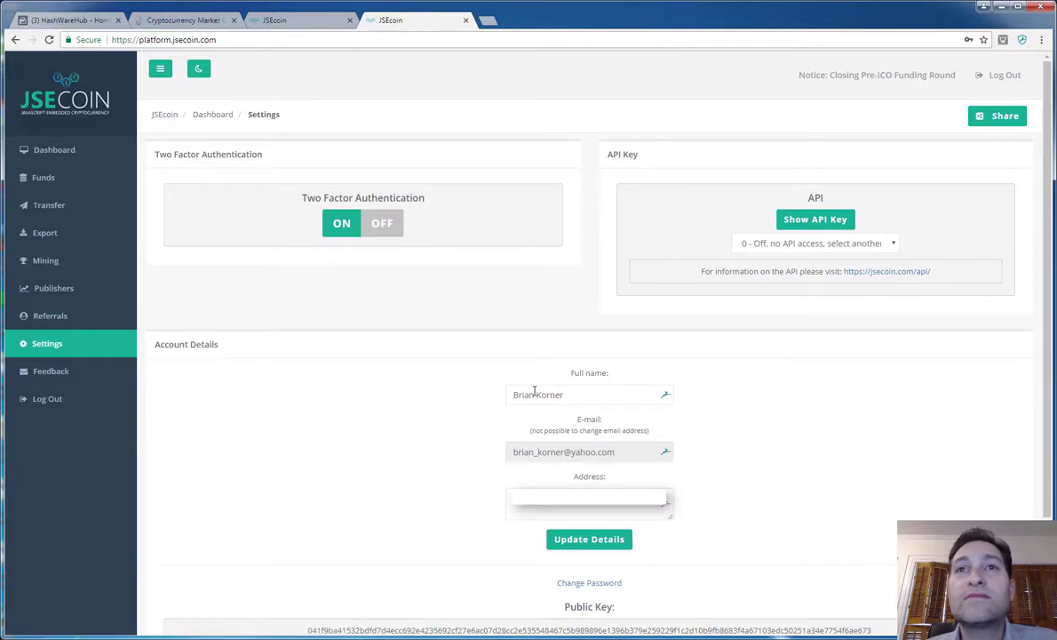
pyautogui.click(65, 321)
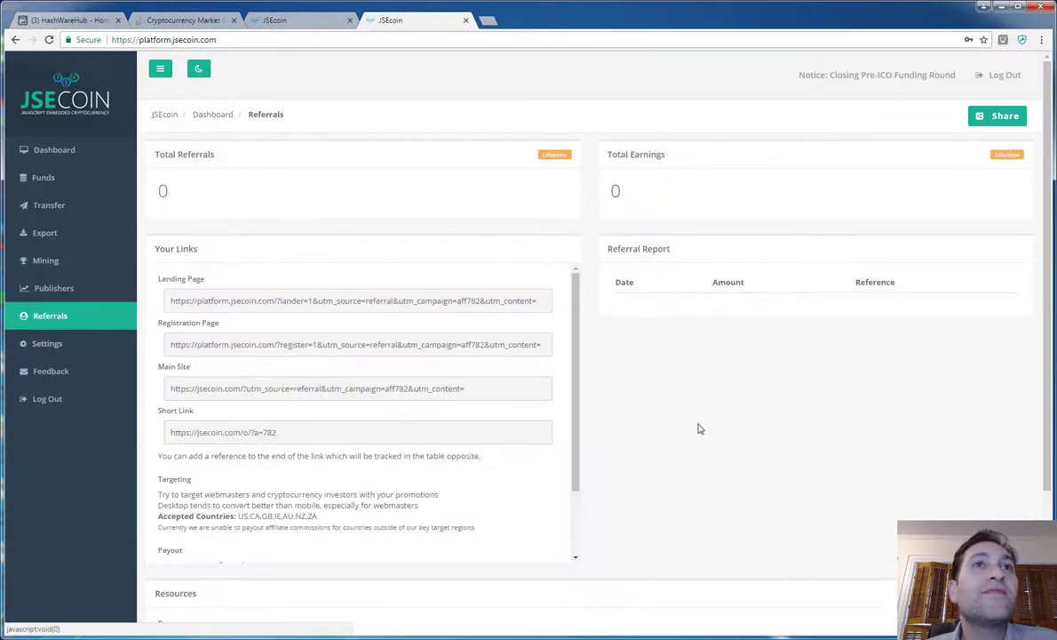
pyautogui.click(57, 149)
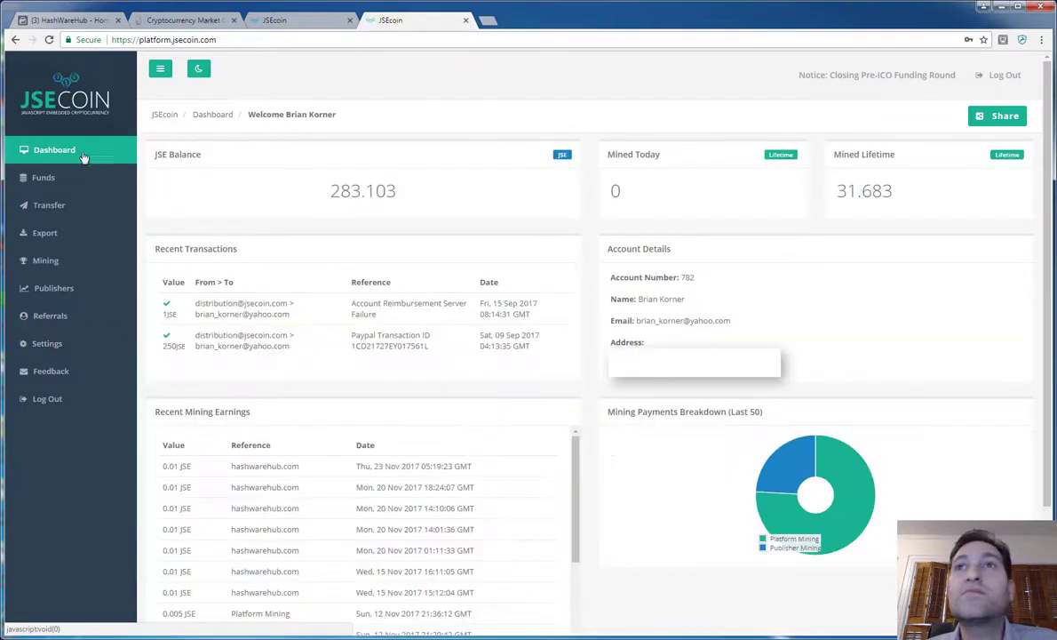